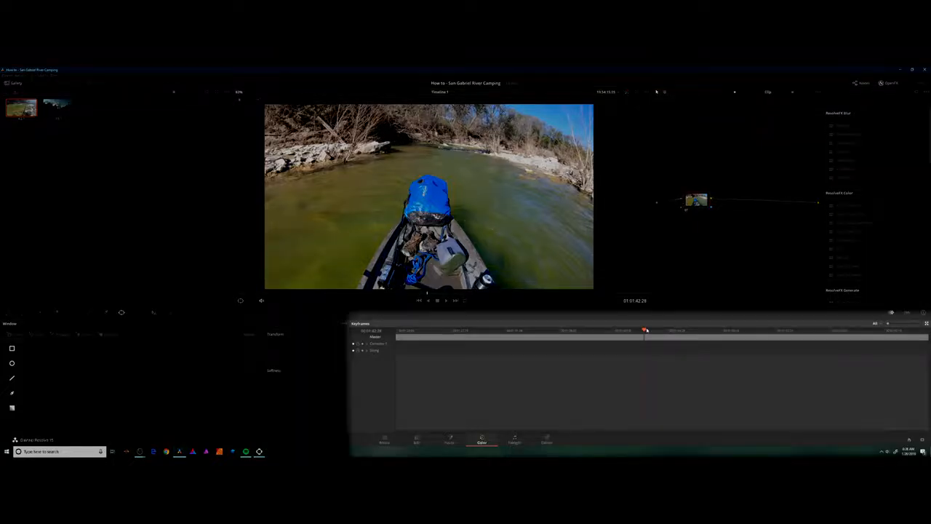
Add a linear window around the fishing rod along the canoe's edge at about 01:01:42:17, fitting all four corners to it.
{"action": "mouse_move", "coordinate": [646, 330]}
{"action": "left_mouse_down"}
{"action": "mouse_move", "coordinate": [620, 329]}
{"action": "mouse_move", "coordinate": [640, 329]}
{"action": "left_mouse_up"}
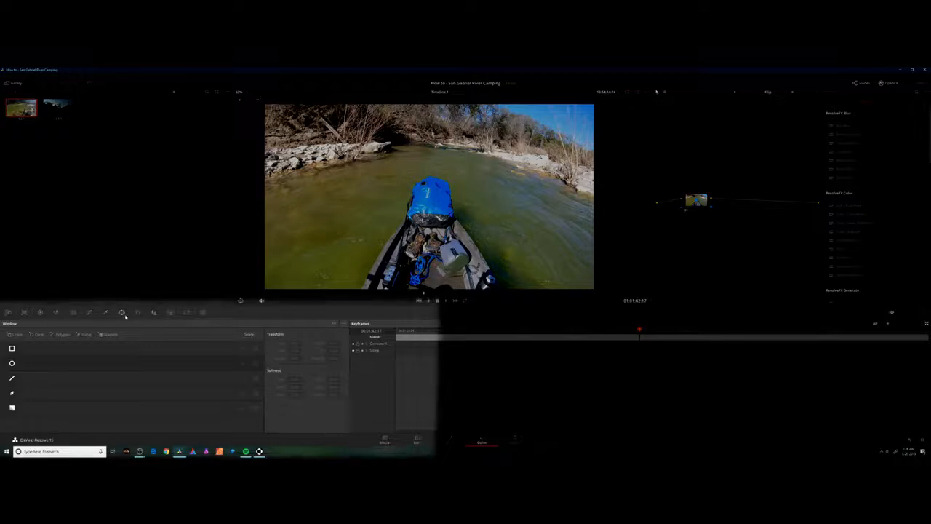
{"action": "left_click", "coordinate": [12, 349]}
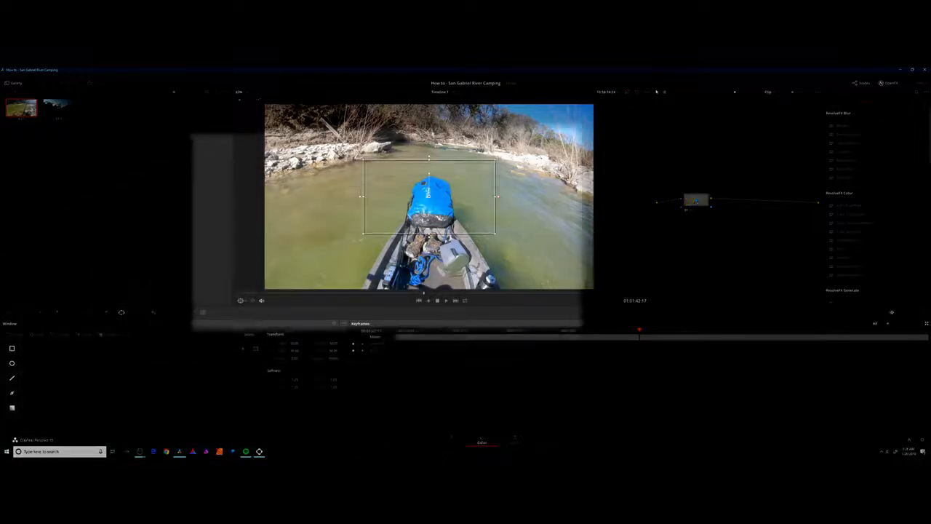
{"action": "left_click_drag", "start_coordinate": [364, 160], "coordinate": [406, 188]}
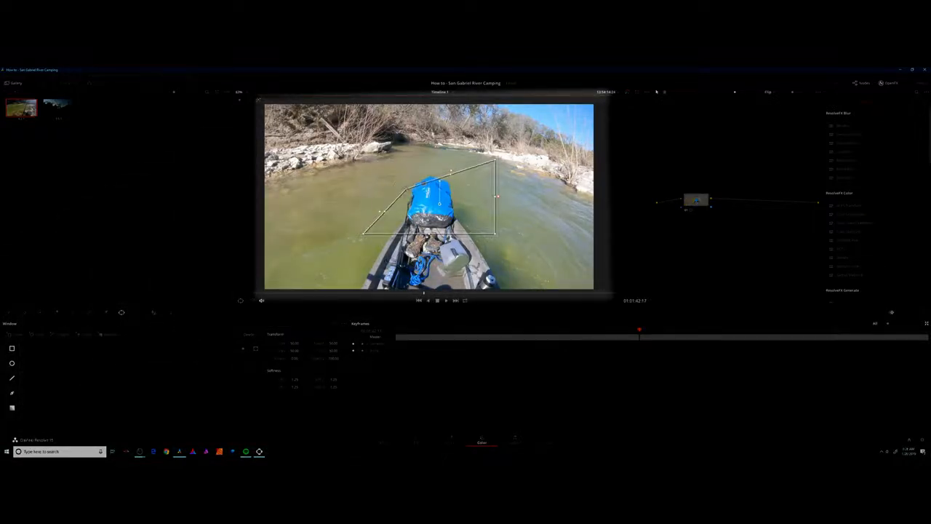
{"action": "left_click_drag", "start_coordinate": [495, 161], "coordinate": [406, 188]}
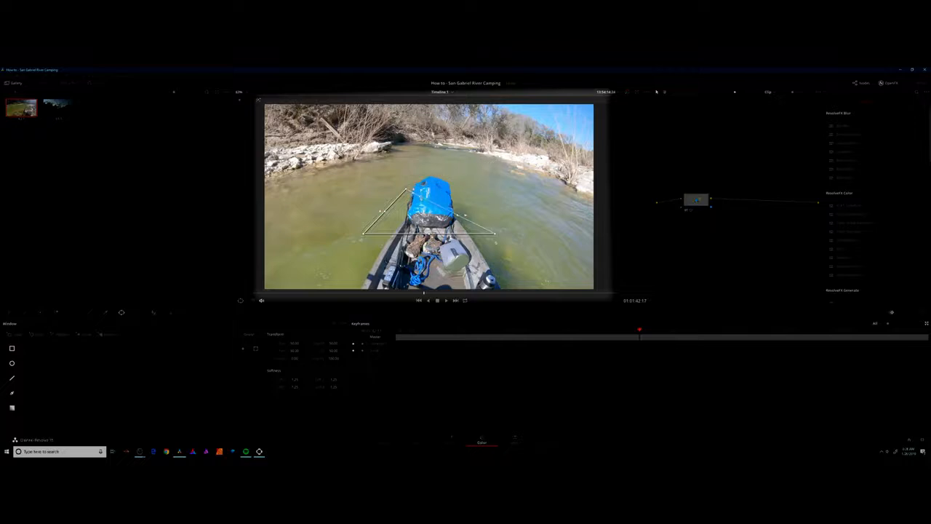
{"action": "left_click_drag", "start_coordinate": [496, 234], "coordinate": [409, 296]}
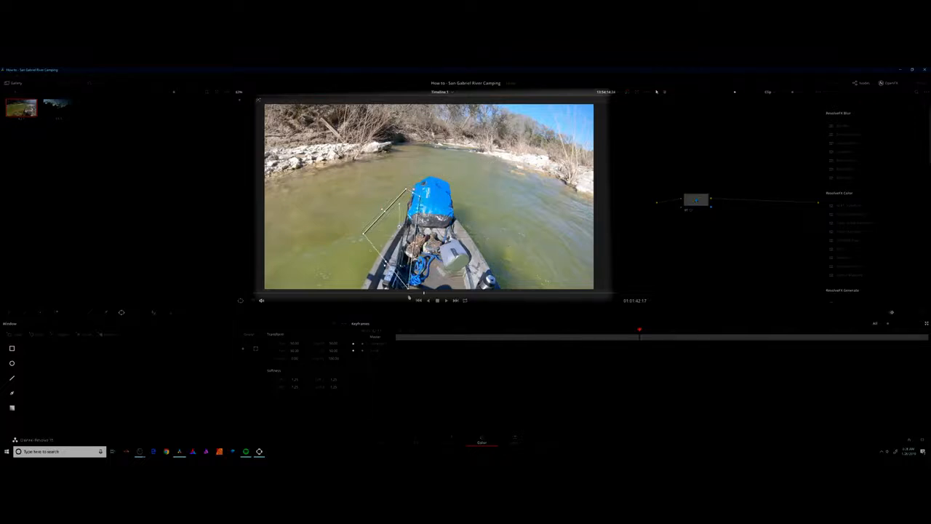
{"action": "left_click_drag", "start_coordinate": [362, 235], "coordinate": [386, 287]}
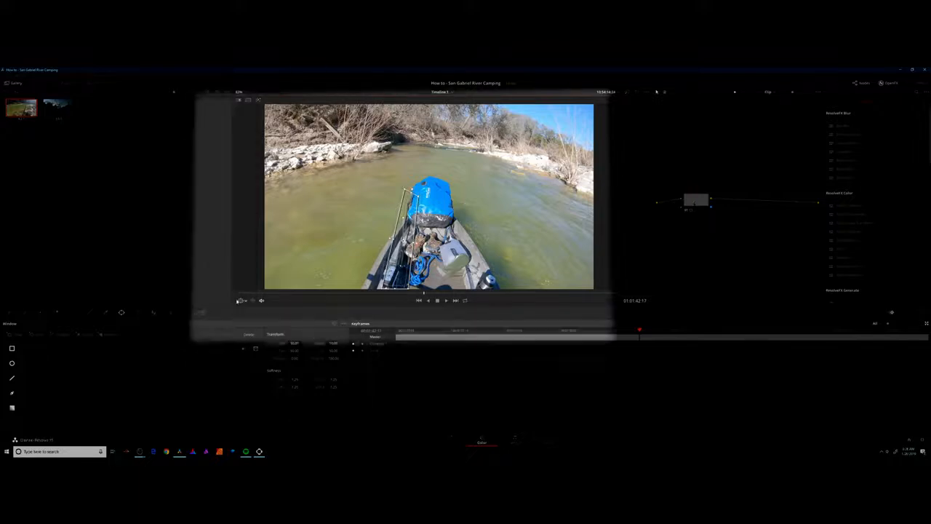
Shift the Offset color wheel strongly toward green to tint the area inside the window.
{"action": "left_click", "coordinate": [42, 312]}
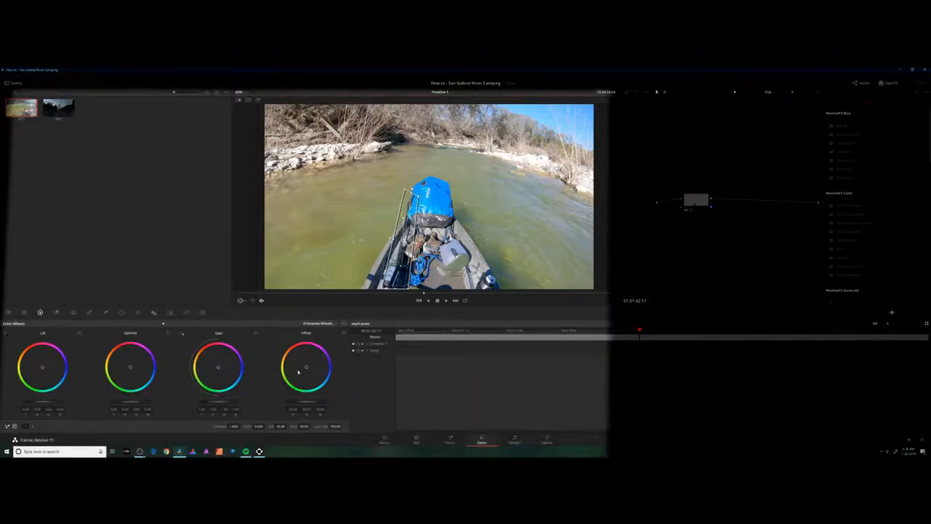
{"action": "left_click_drag", "start_coordinate": [298, 372], "coordinate": [290, 387]}
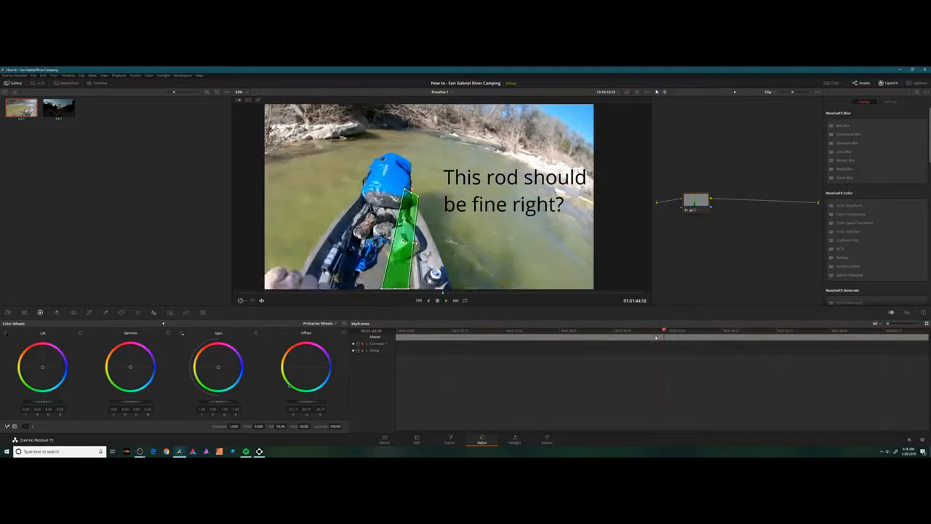
Refit the window's upper corners to the rod at 01:01:41:24.
{"action": "left_click_drag", "start_coordinate": [663, 330], "coordinate": [631, 331]}
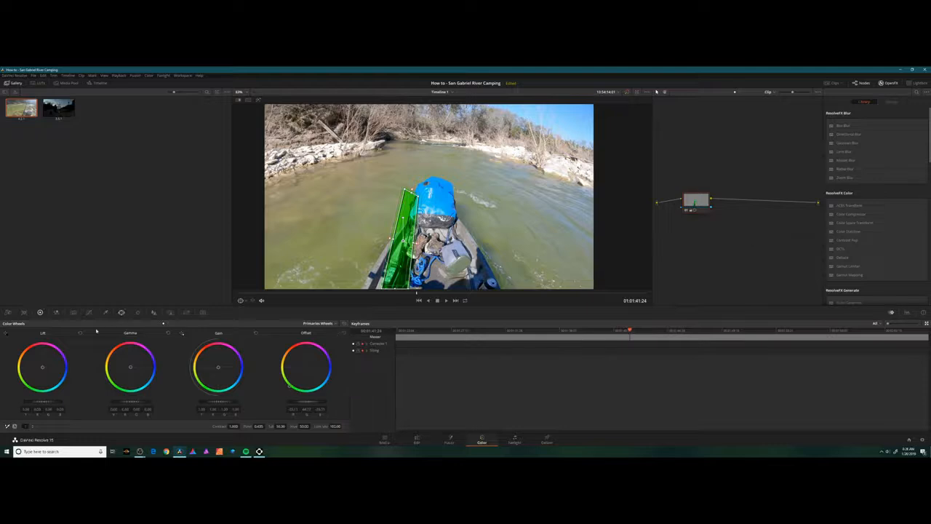
{"action": "left_click", "coordinate": [120, 312]}
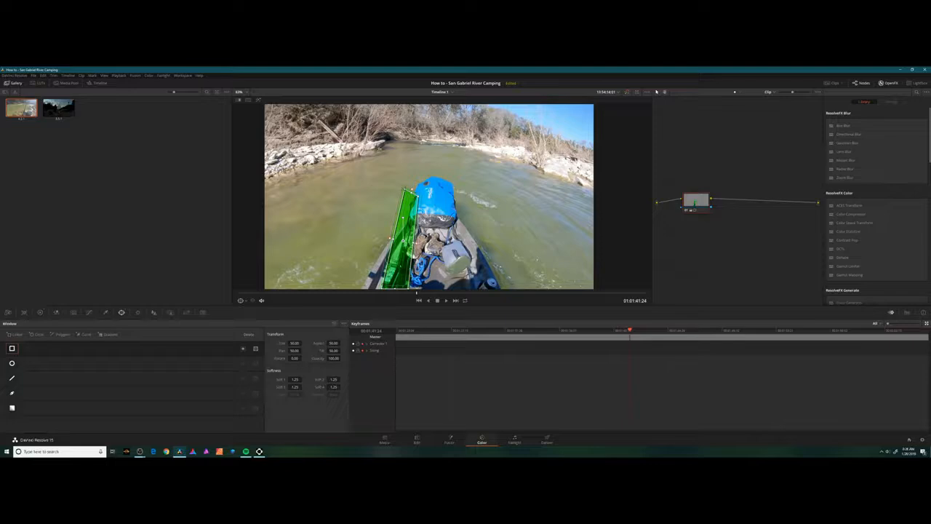
{"action": "left_click_drag", "start_coordinate": [418, 198], "coordinate": [408, 195]}
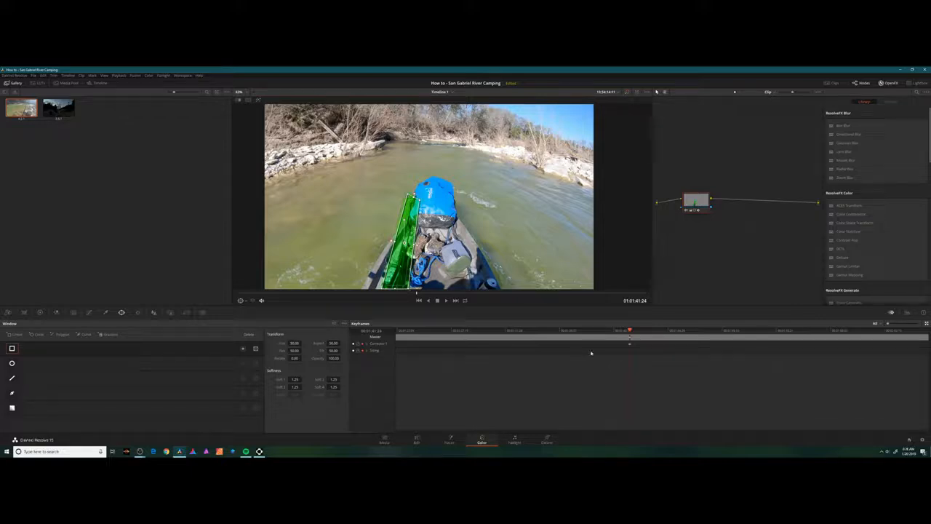
Try keyframing the window by hand, moving its corners to follow the rod at 01:01:42:11 and 01:01:43:07.
{"action": "key", "text": "space"}
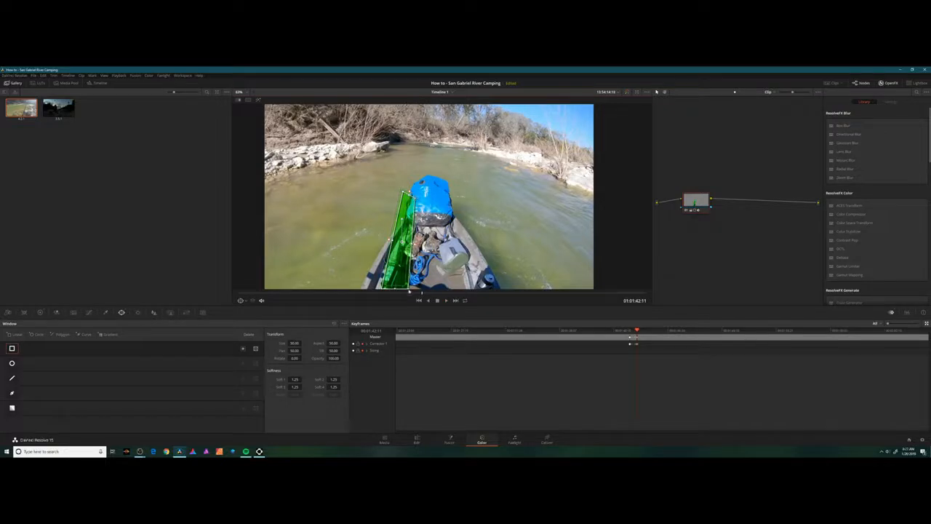
{"action": "left_click_drag", "start_coordinate": [411, 289], "coordinate": [407, 288]}
{"action": "key", "text": "space"}
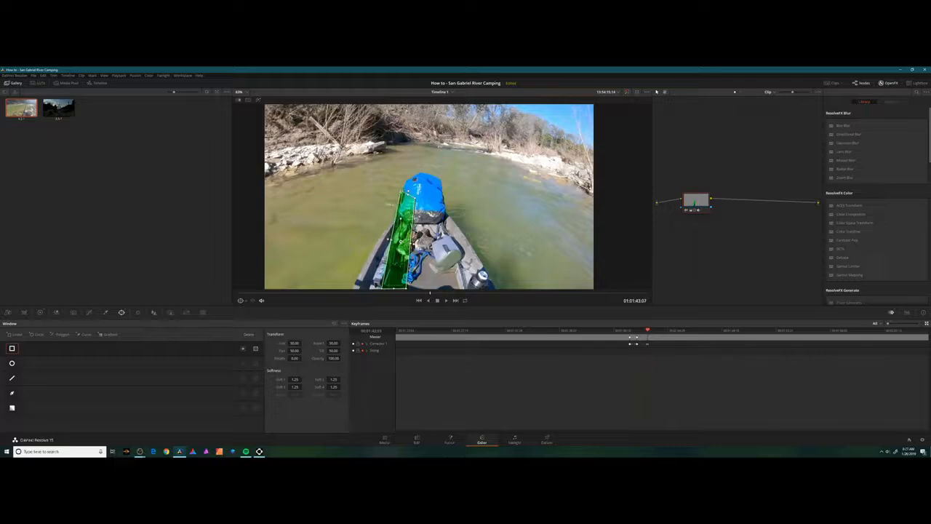
{"action": "left_click_drag", "start_coordinate": [416, 198], "coordinate": [407, 190]}
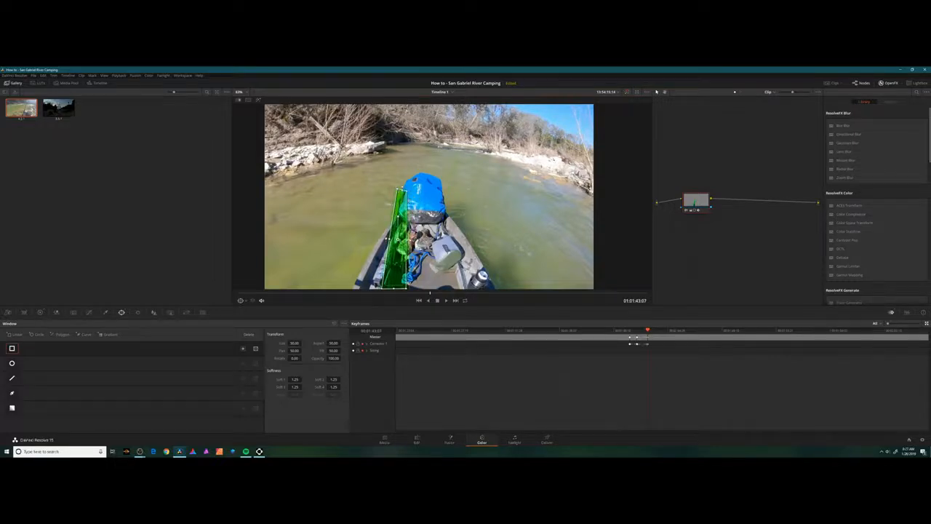
{"action": "left_click_drag", "start_coordinate": [407, 288], "coordinate": [400, 289]}
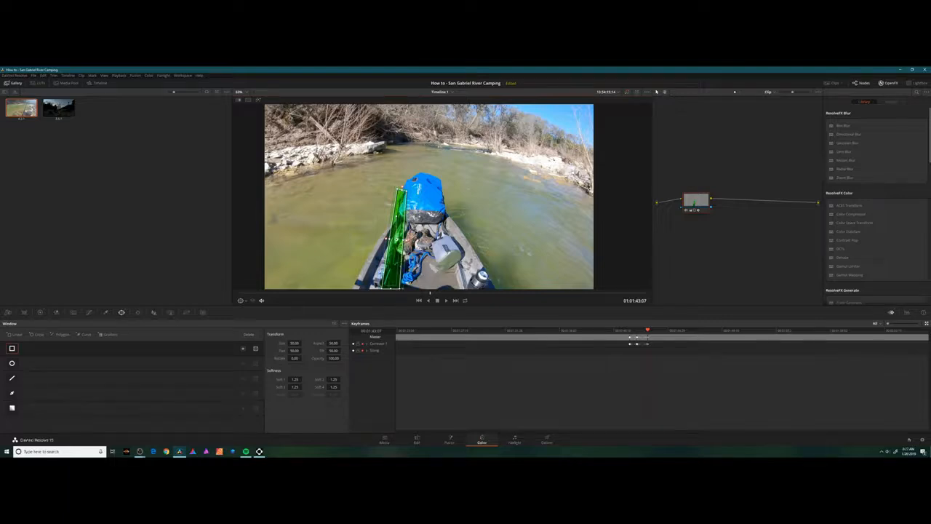
Play and scrub through the keyframed section to check how the window follows the rod.
{"action": "left_click", "coordinate": [628, 330]}
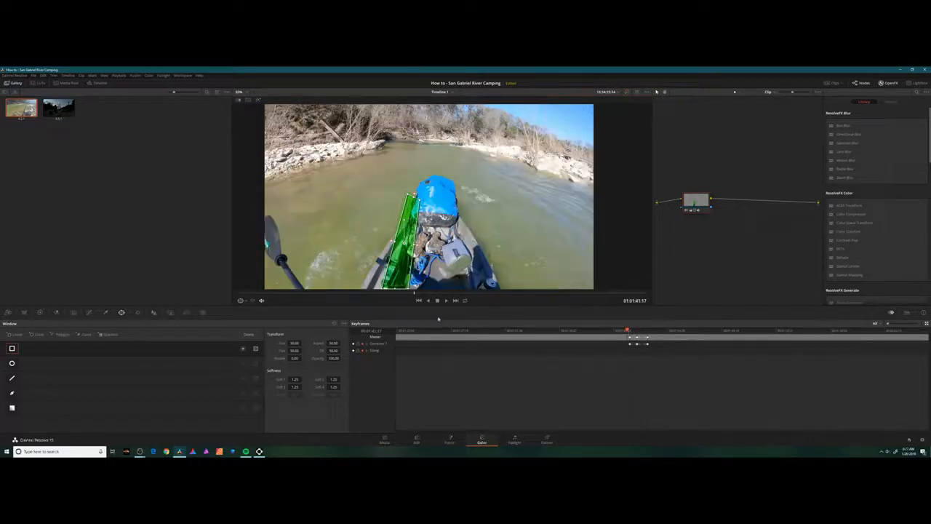
{"action": "key", "text": "space"}
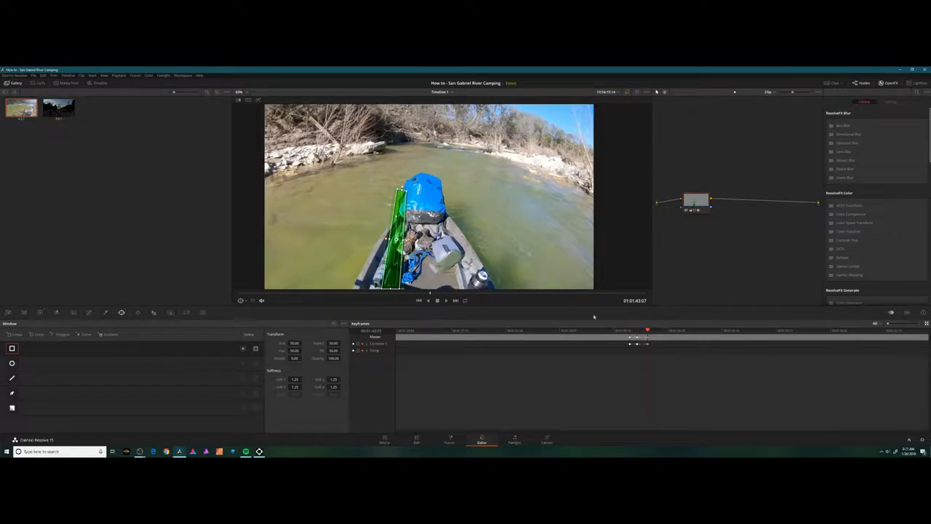
{"action": "left_click_drag", "start_coordinate": [649, 331], "coordinate": [629, 332]}
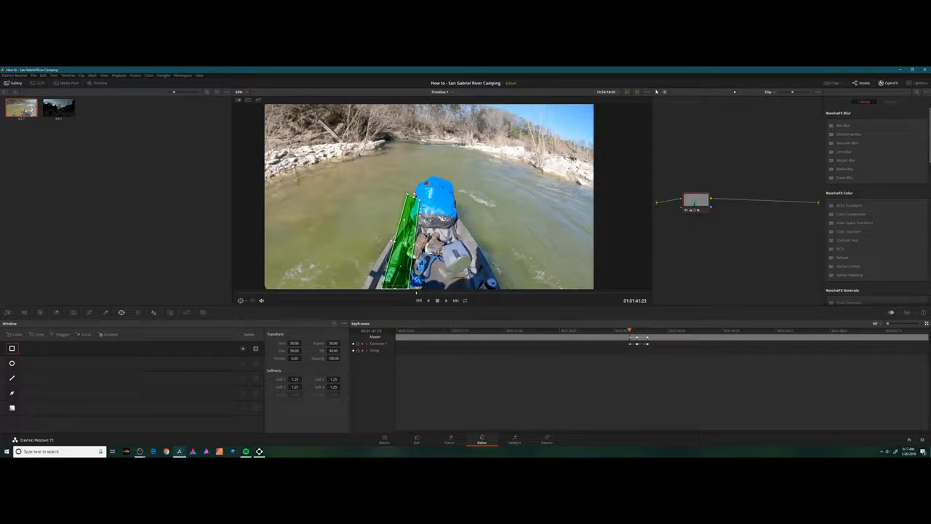
{"action": "left_click_drag", "start_coordinate": [629, 331], "coordinate": [640, 331]}
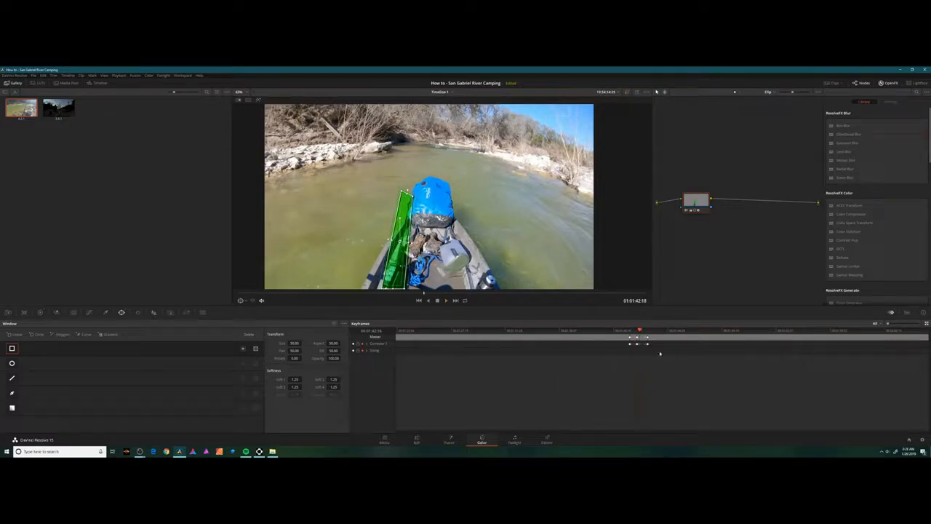
Track the window forward from 01:01:41:25 with the Cloud Tracker in Clip mode, using interactive mode and an inserted set of track points.
{"action": "left_click", "coordinate": [364, 353]}
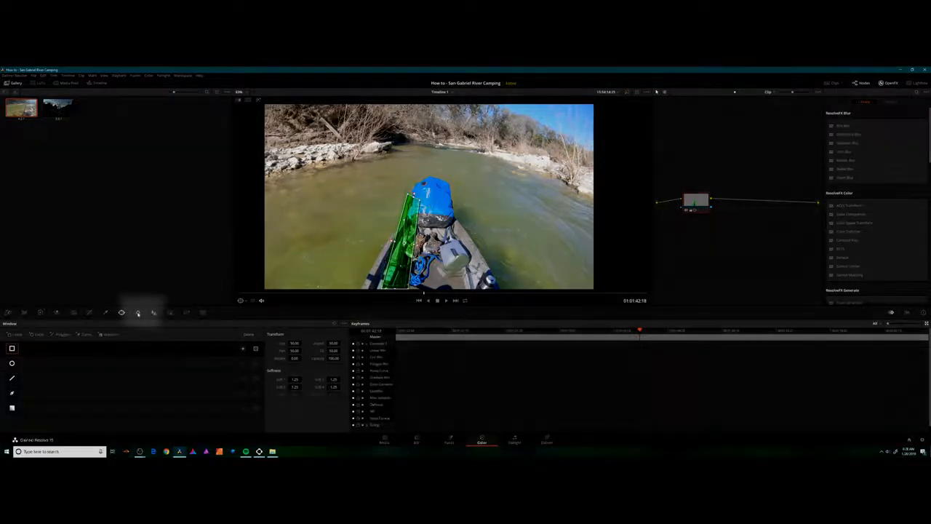
{"action": "left_click", "coordinate": [138, 313]}
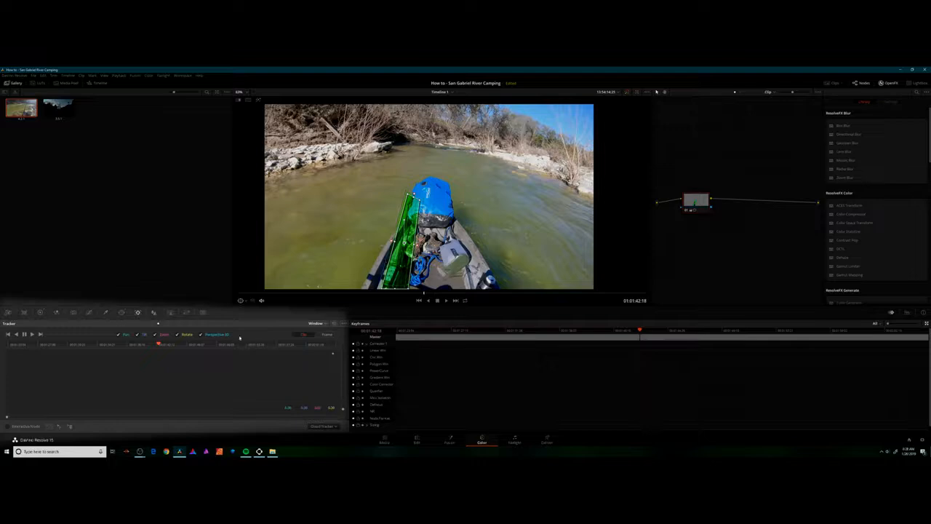
{"action": "left_click", "coordinate": [320, 324]}
{"action": "left_click", "coordinate": [319, 336]}
{"action": "left_click_drag", "start_coordinate": [160, 345], "coordinate": [152, 343]}
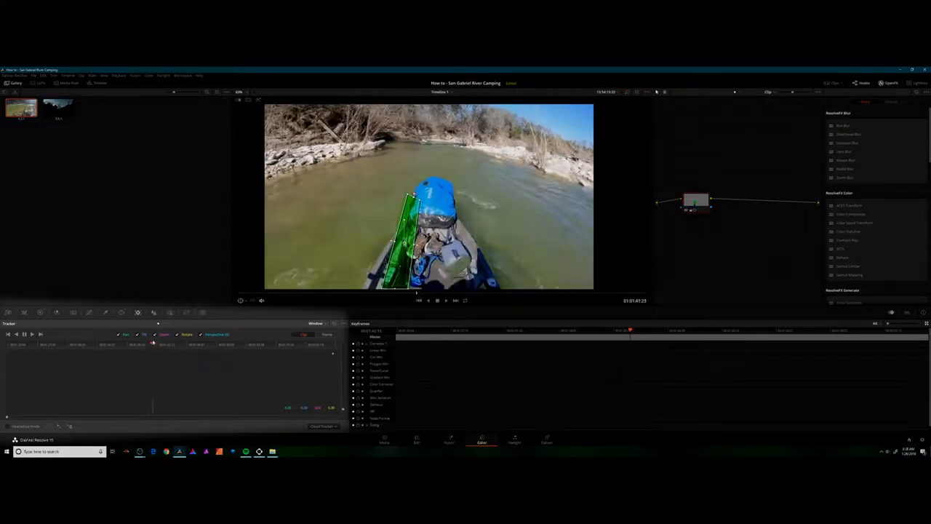
{"action": "left_click", "coordinate": [49, 427]}
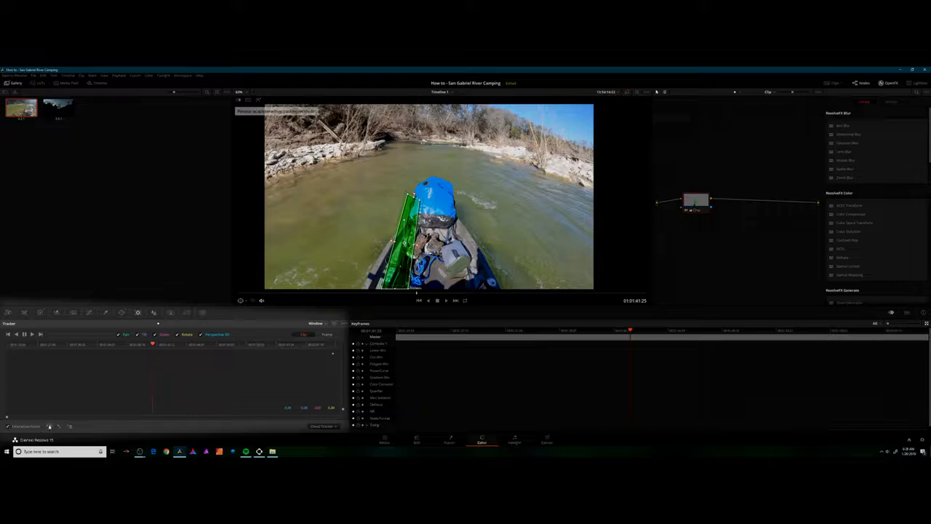
{"action": "left_click", "coordinate": [49, 427]}
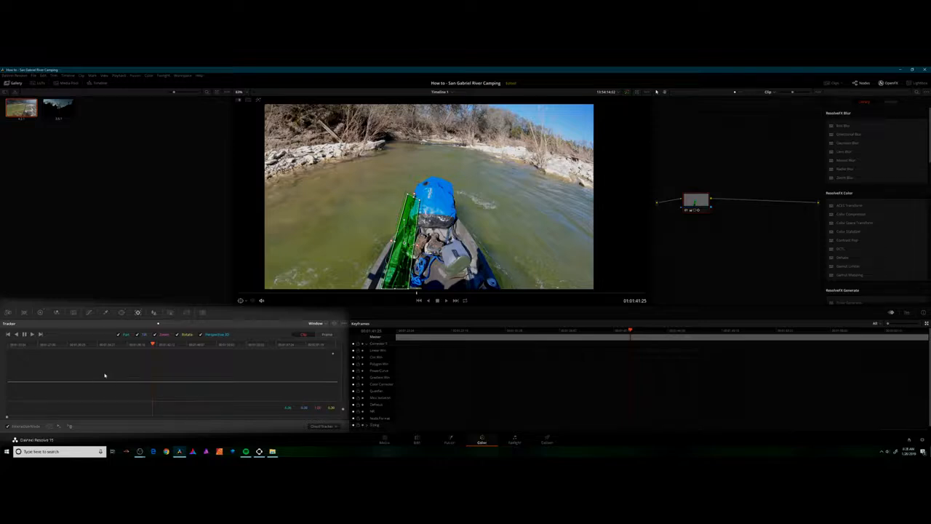
{"action": "left_click", "coordinate": [32, 333]}
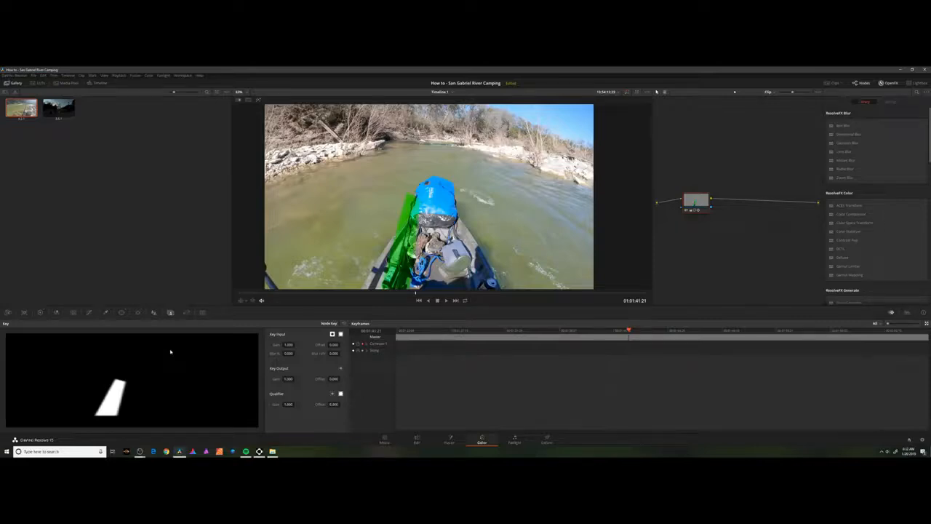
Try lowering the node's key output gain to 0 at 01:01:41:21, then restore it to 1.
{"action": "left_click", "coordinate": [139, 313]}
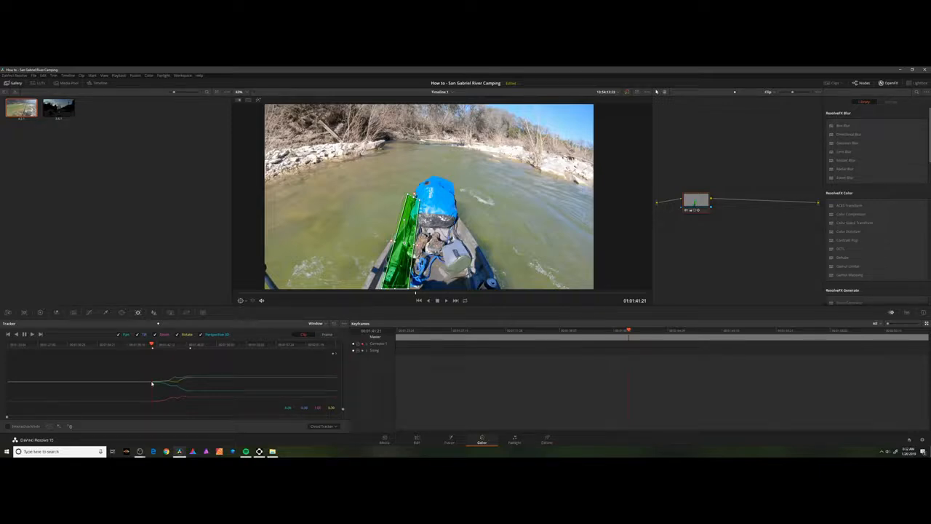
{"action": "left_click", "coordinate": [170, 312]}
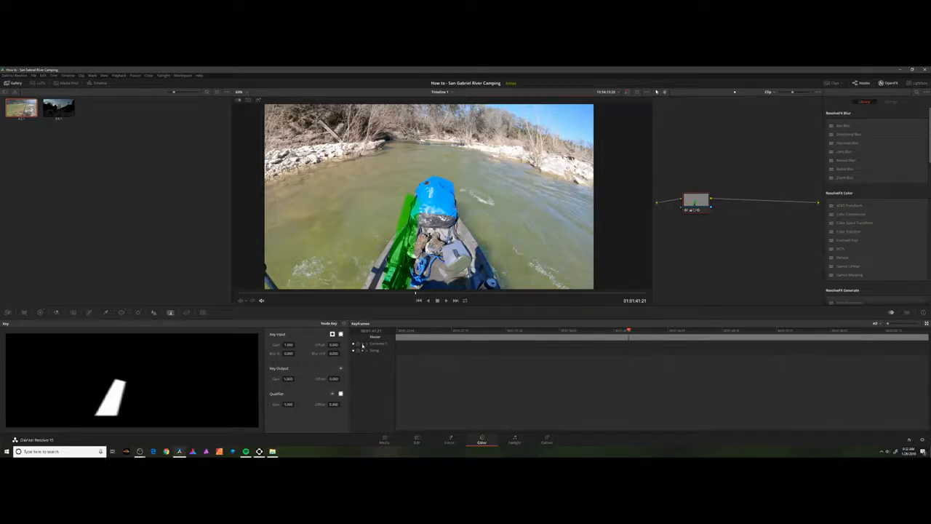
{"action": "left_click_drag", "start_coordinate": [291, 379], "coordinate": [226, 378]}
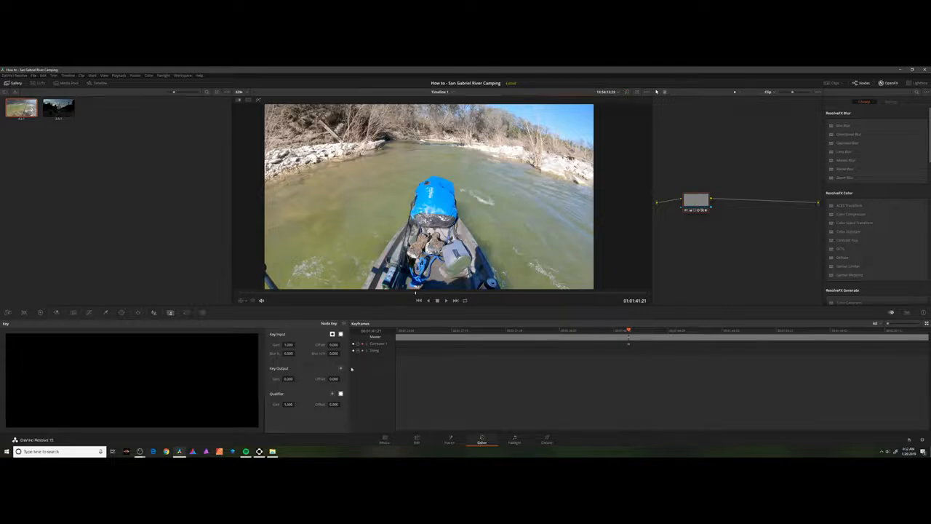
{"action": "left_click_drag", "start_coordinate": [283, 379], "coordinate": [296, 379]}
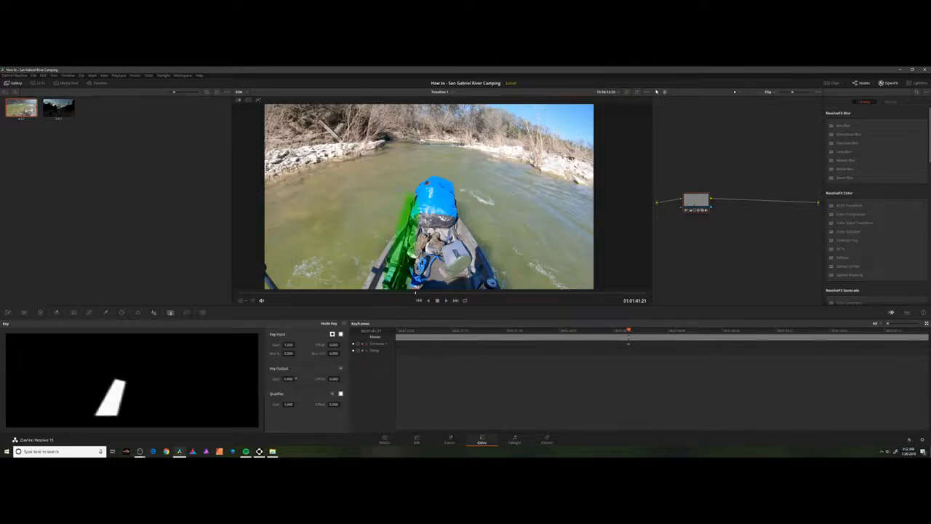
{"action": "right_click", "coordinate": [573, 259]}
{"action": "left_click", "coordinate": [285, 384]}
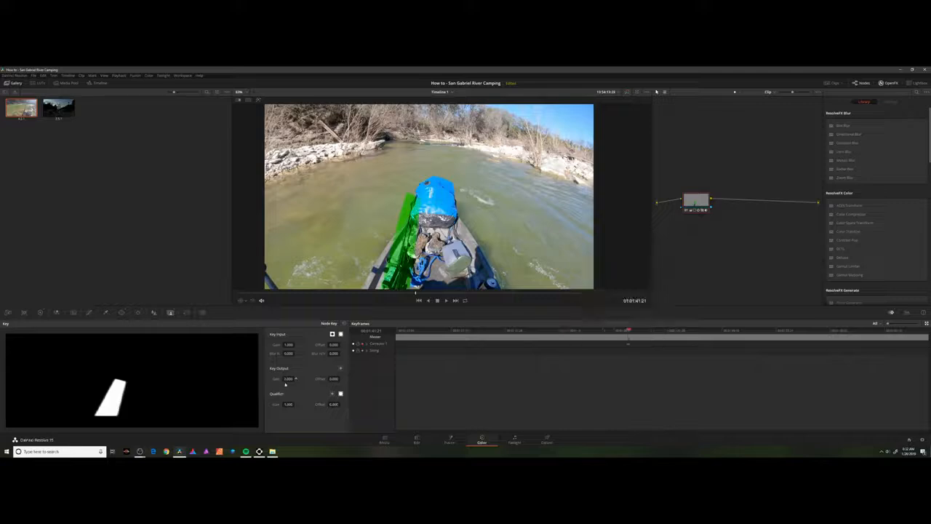
{"action": "left_click", "coordinate": [291, 379]}
{"action": "type", "text": "1"}
{"action": "key", "text": "Return"}
Set the key output gain to 0 at 01:01:41:21 to hide the green tint.
{"action": "key", "text": "j"}
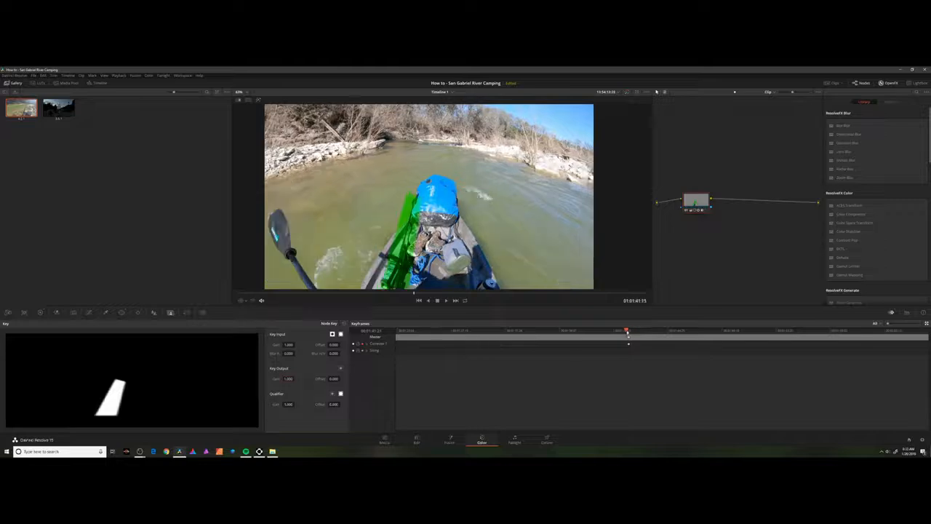
{"action": "left_click_drag", "start_coordinate": [463, 330], "coordinate": [629, 337]}
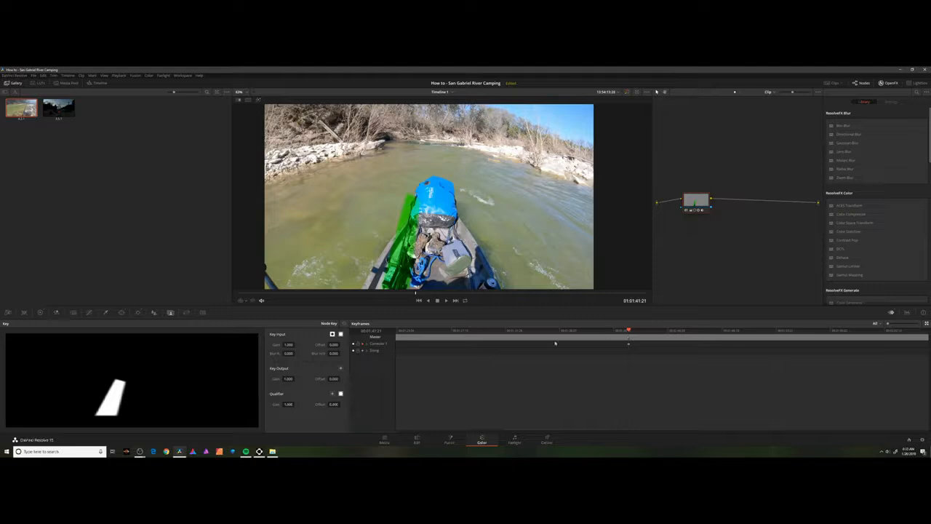
{"action": "left_click_drag", "start_coordinate": [295, 379], "coordinate": [289, 379]}
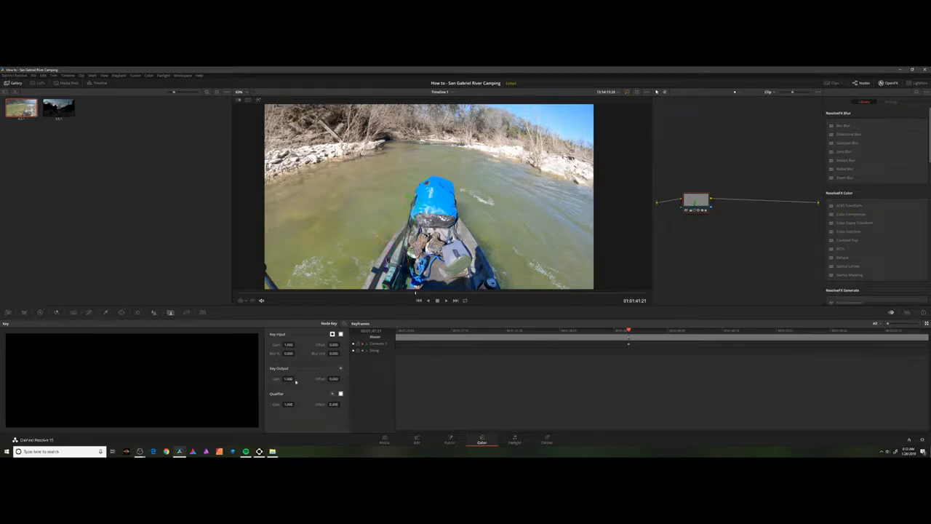
Raise the key output gain to about 1 at 01:01:41:22 so the green tint starts there.
{"action": "left_click_drag", "start_coordinate": [402, 332], "coordinate": [605, 330]}
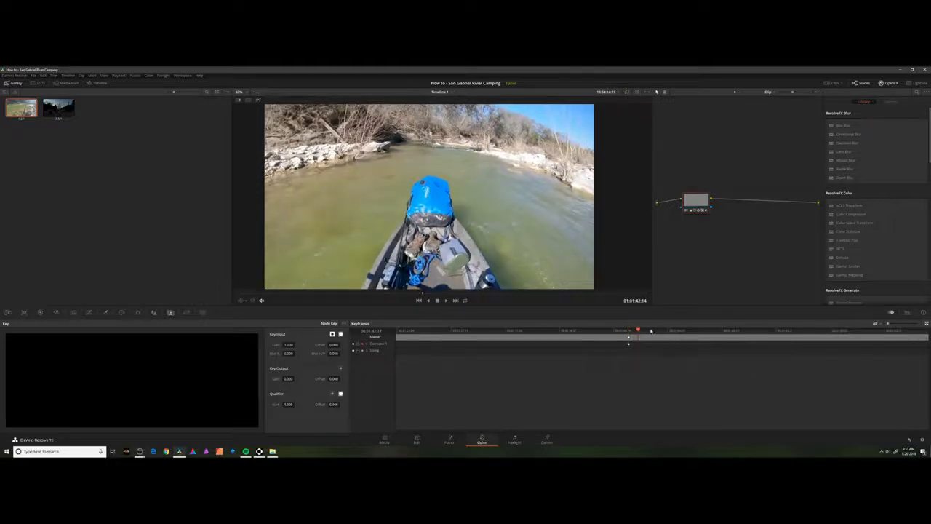
{"action": "left_click_drag", "start_coordinate": [639, 331], "coordinate": [630, 331]}
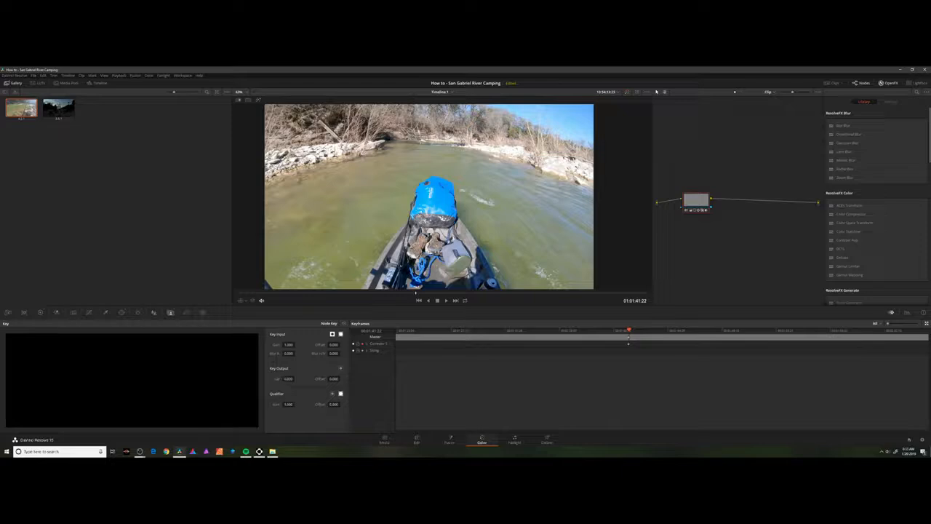
{"action": "left_click_drag", "start_coordinate": [291, 379], "coordinate": [294, 378]}
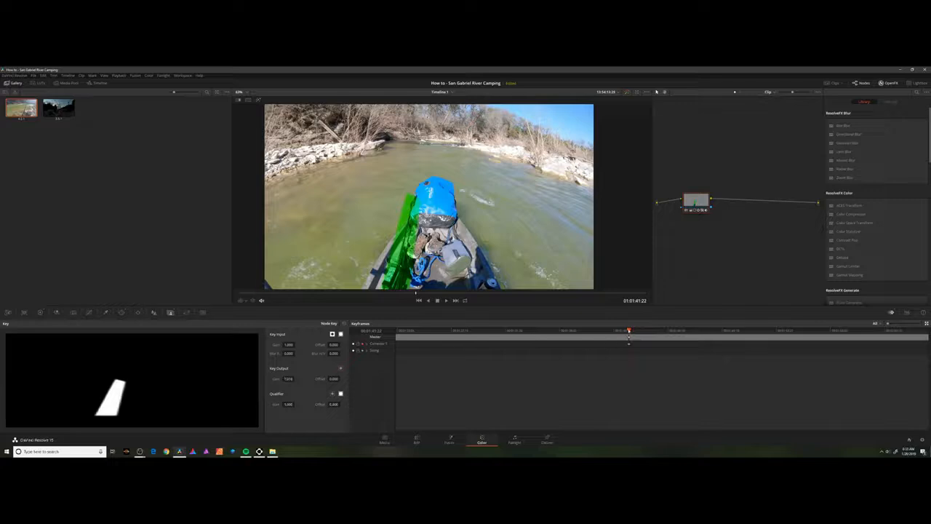
Lower the key output gain to 0 at about 01:01:46:11 to fade the tint out, and play back the section.
{"action": "left_click_drag", "start_coordinate": [629, 331], "coordinate": [687, 329]}
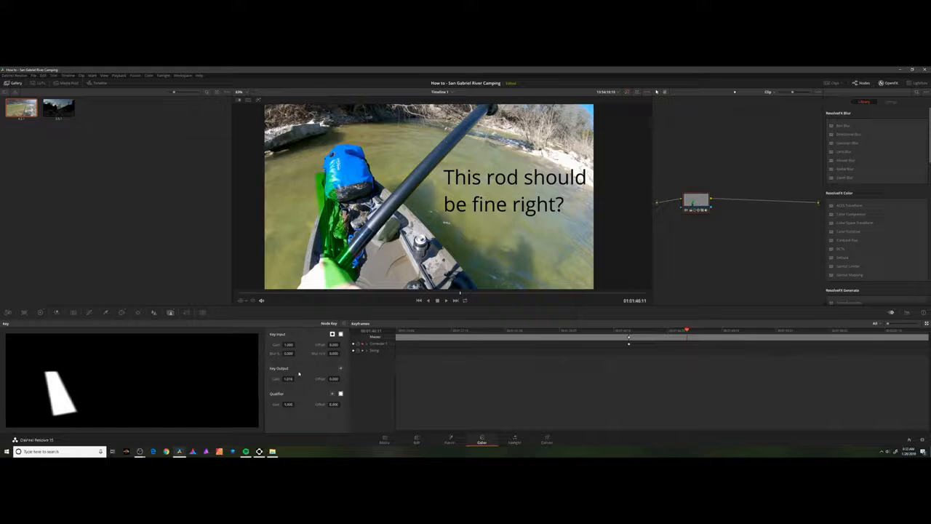
{"action": "left_click_drag", "start_coordinate": [292, 379], "coordinate": [254, 379]}
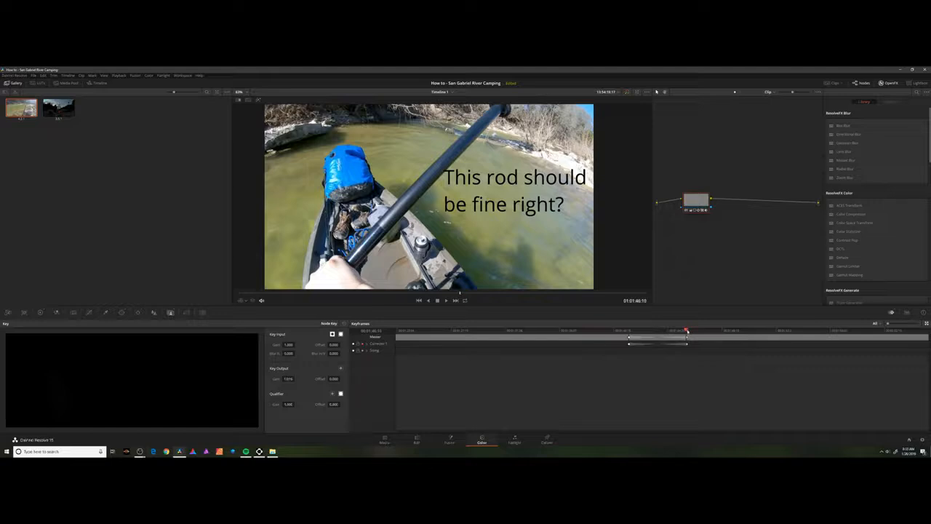
{"action": "left_click_drag", "start_coordinate": [687, 330], "coordinate": [599, 330]}
{"action": "key", "text": "space"}
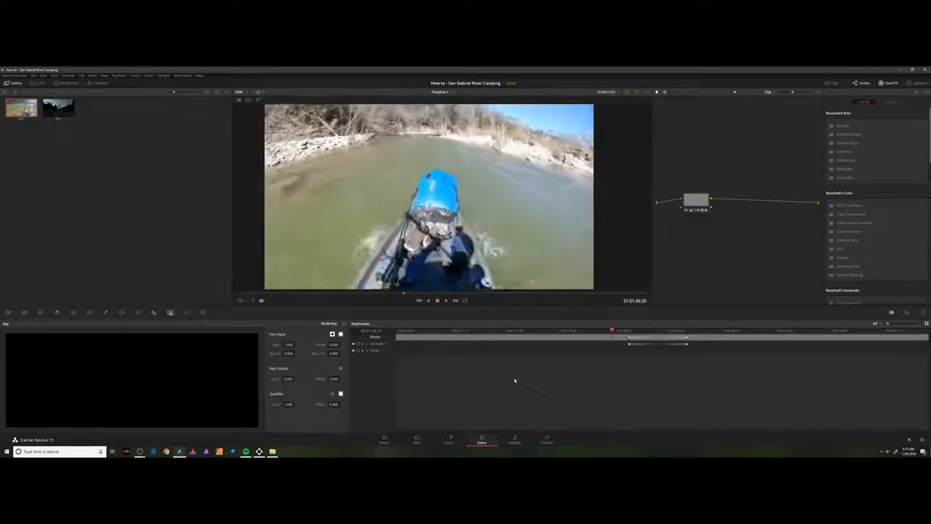